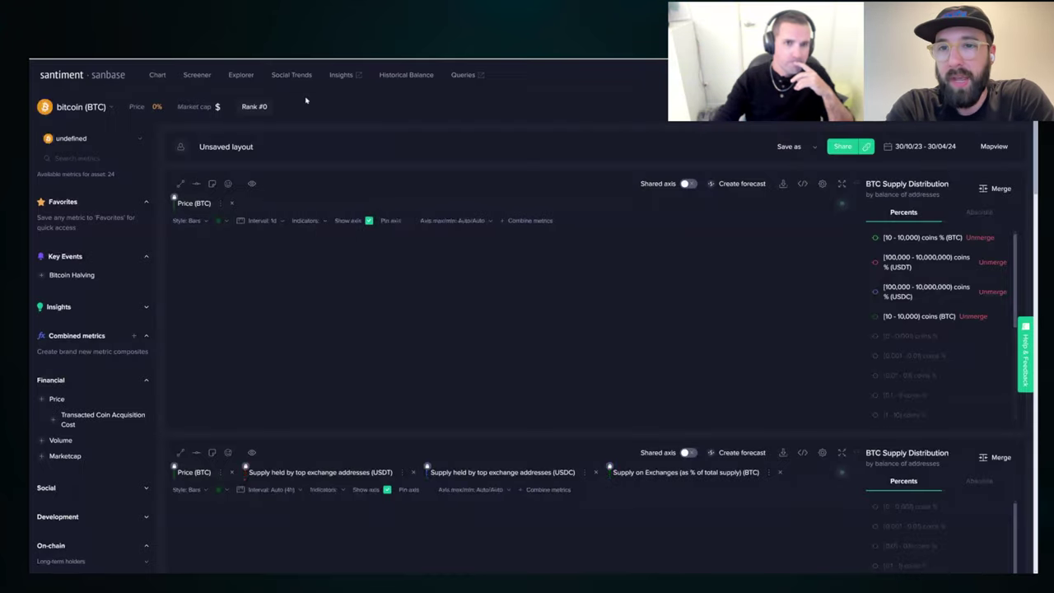
Step: Open the layout save/load options on the Bitcoin chart page
click(813, 146)
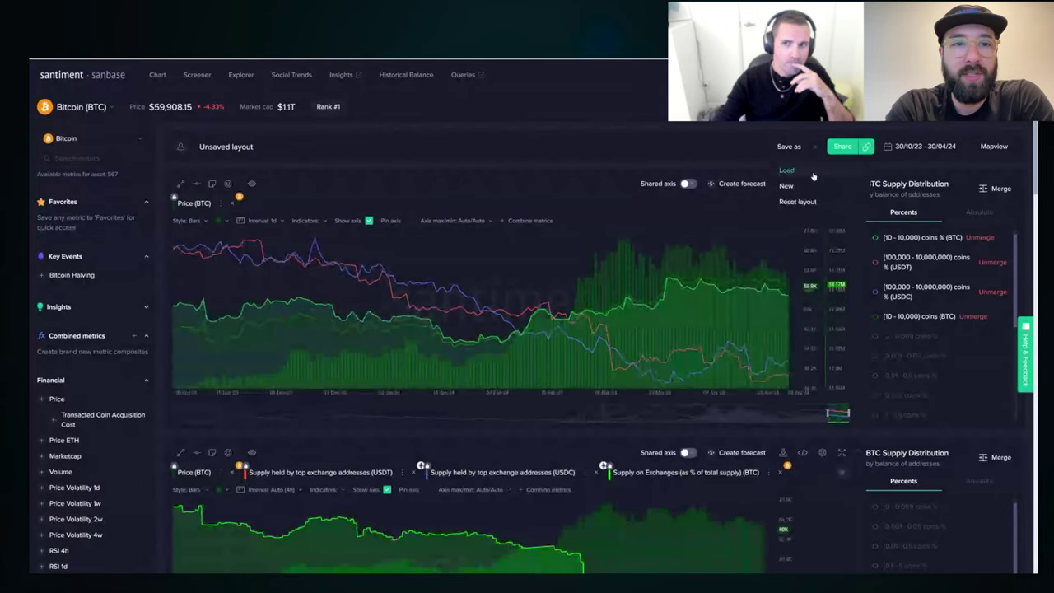
Step: Load the 'BTC vs SPX vs Gold & Bitcoin Funding Rate' layout, set Last 3 months, and expand it
click(815, 169)
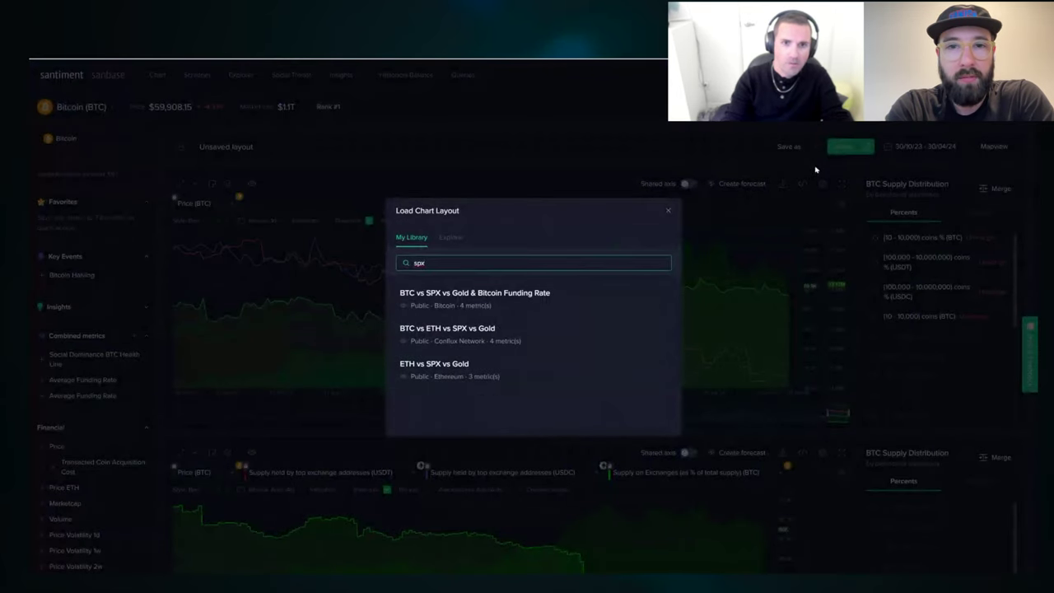
click(517, 298)
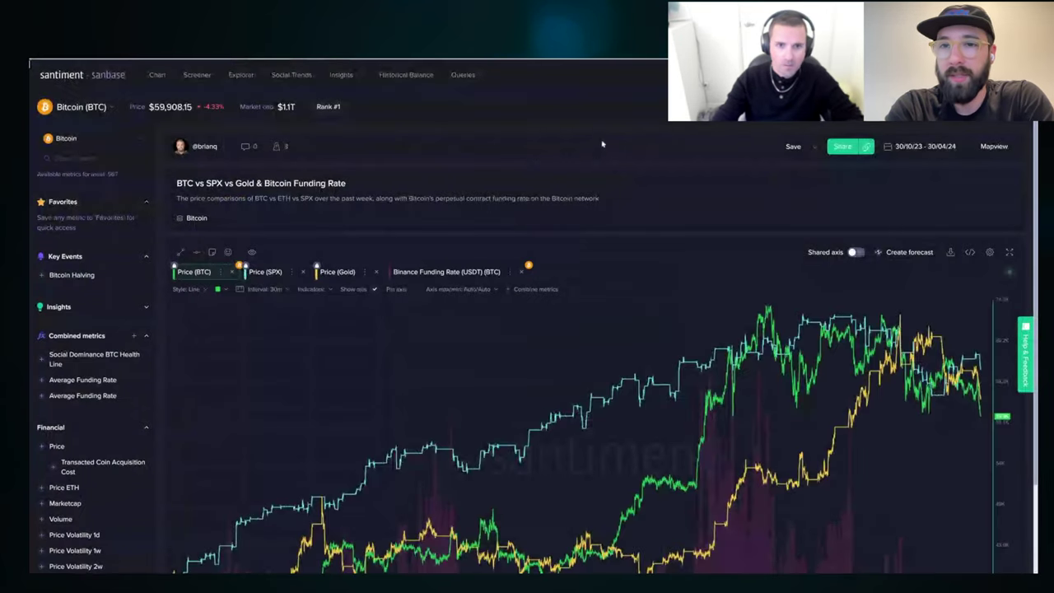
click(923, 145)
click(974, 217)
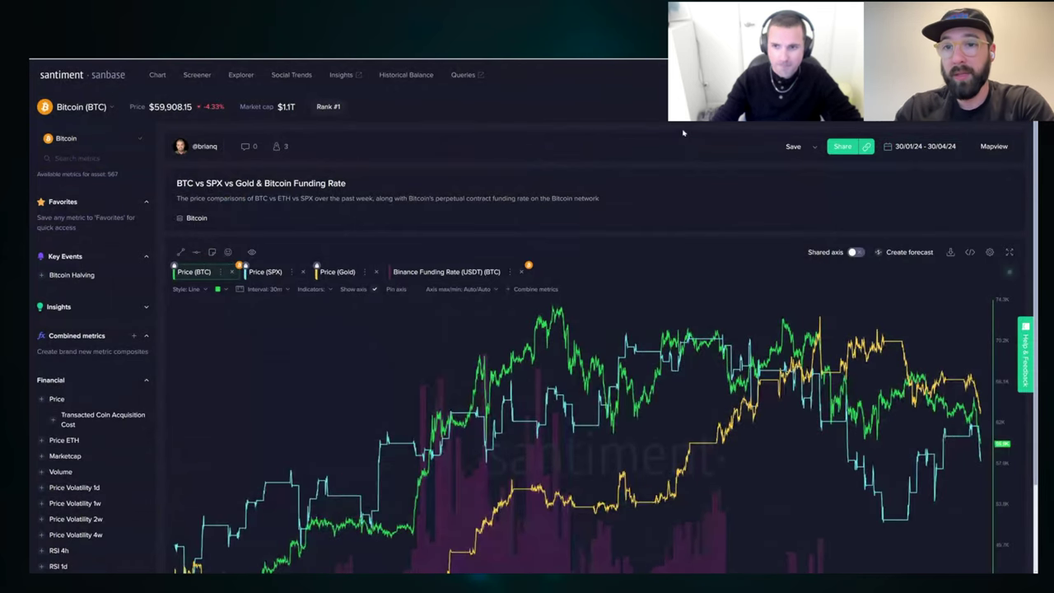
click(1008, 252)
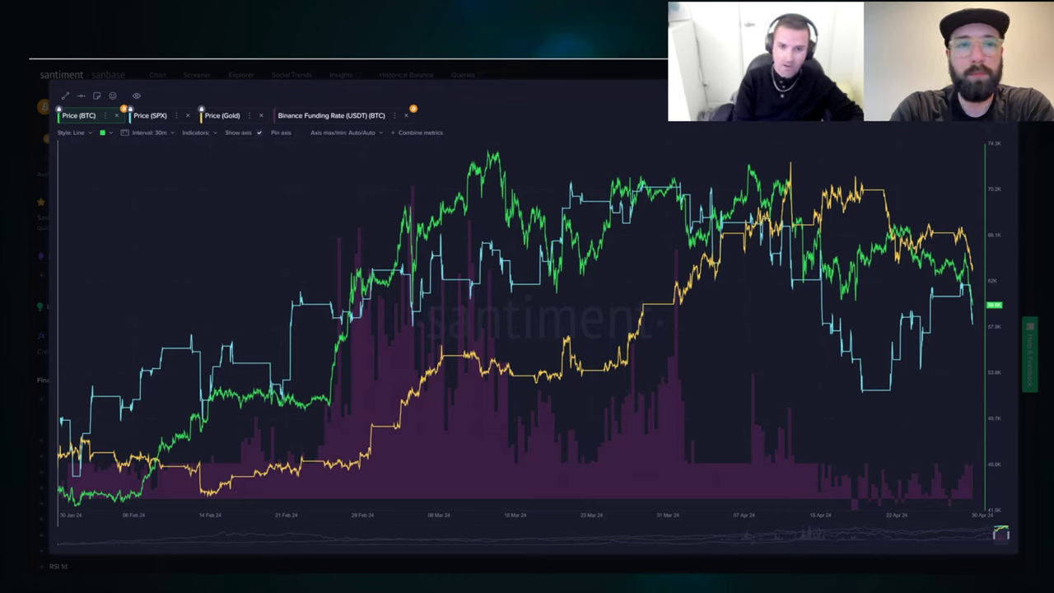
Step: Close the expanded chart view to reach the Screener's treemap and bar chart
mouse_move(978, 307)
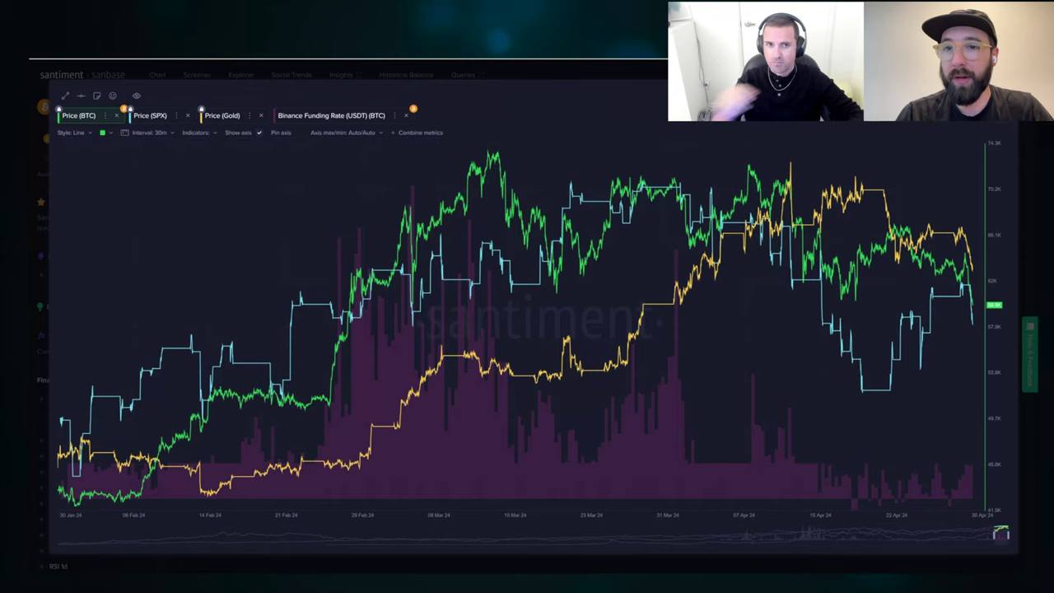
click(312, 61)
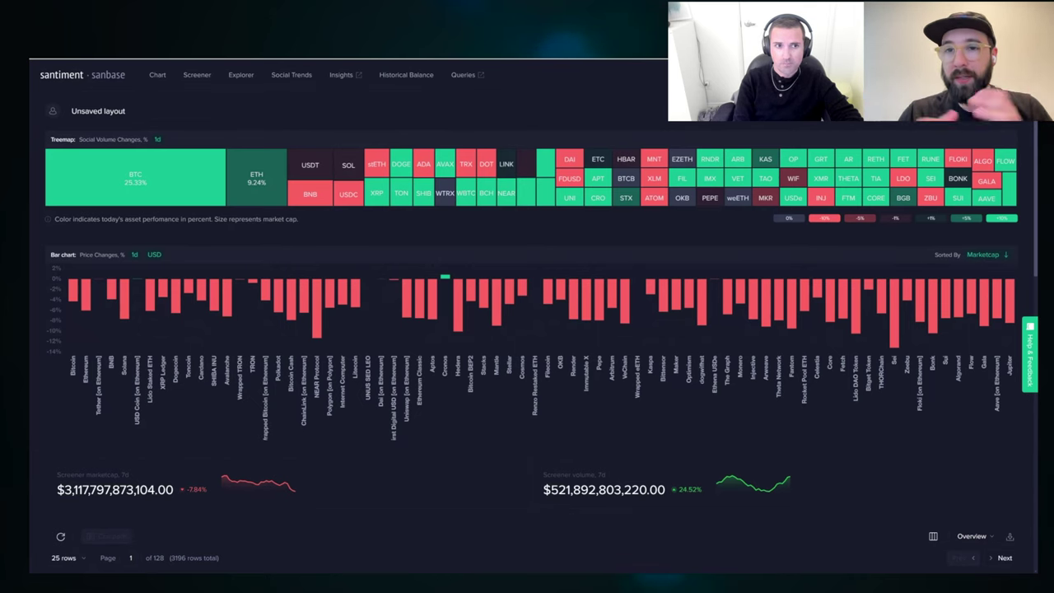
Step: Switch the Social Volume Changes treemap to 7d, then 30d, reading BTC -25.92% and ETH -35.05%
click(159, 139)
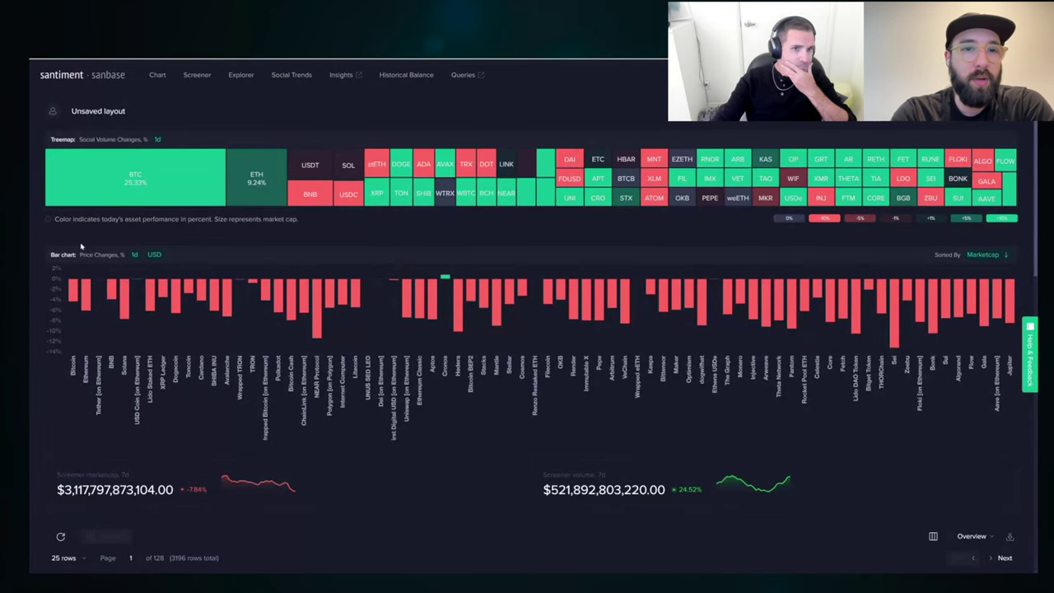
mouse_move(73, 302)
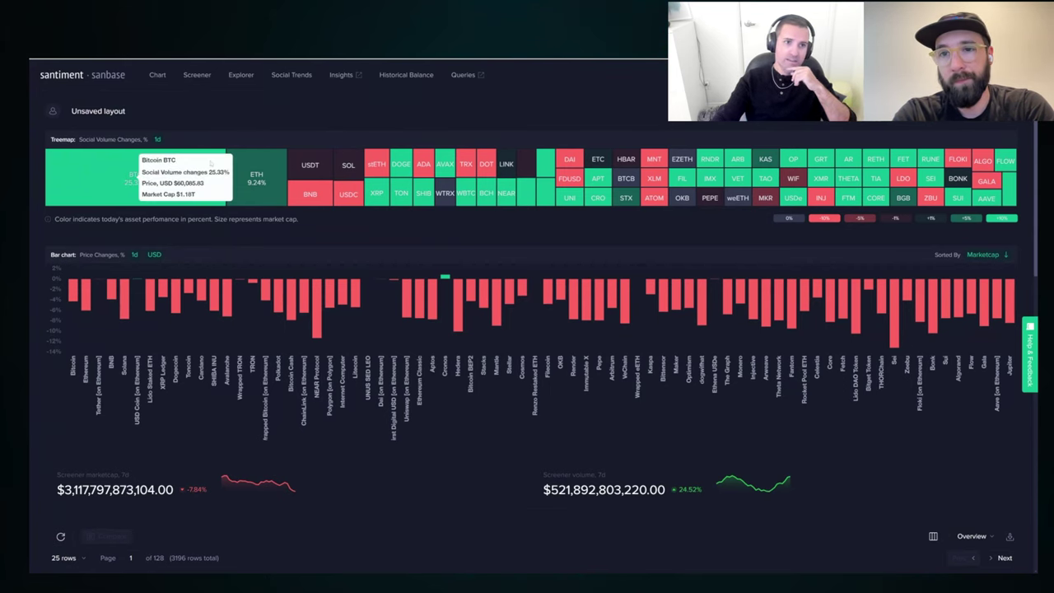
click(156, 140)
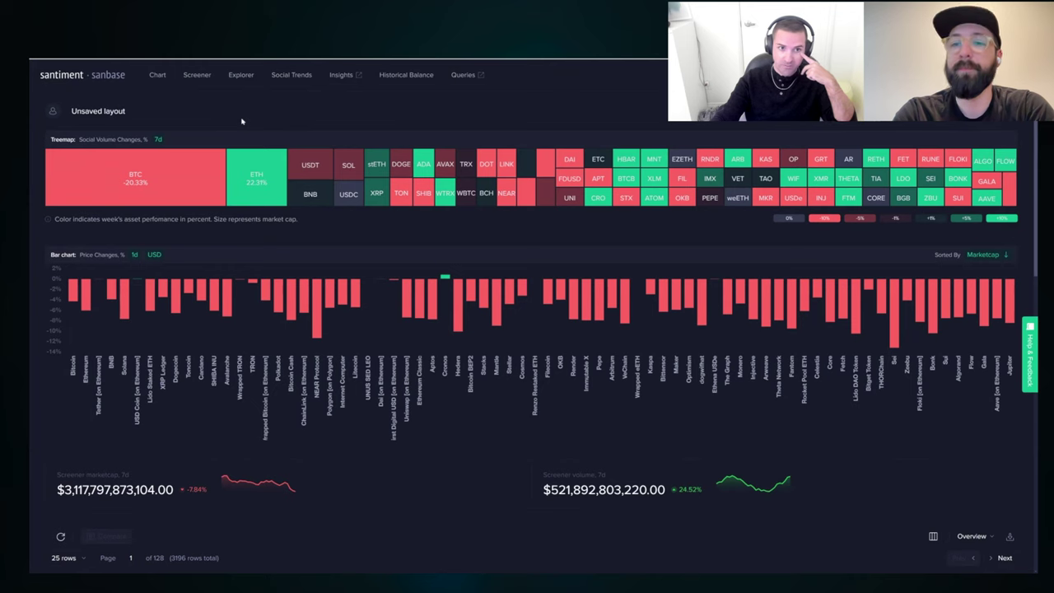
mouse_move(130, 188)
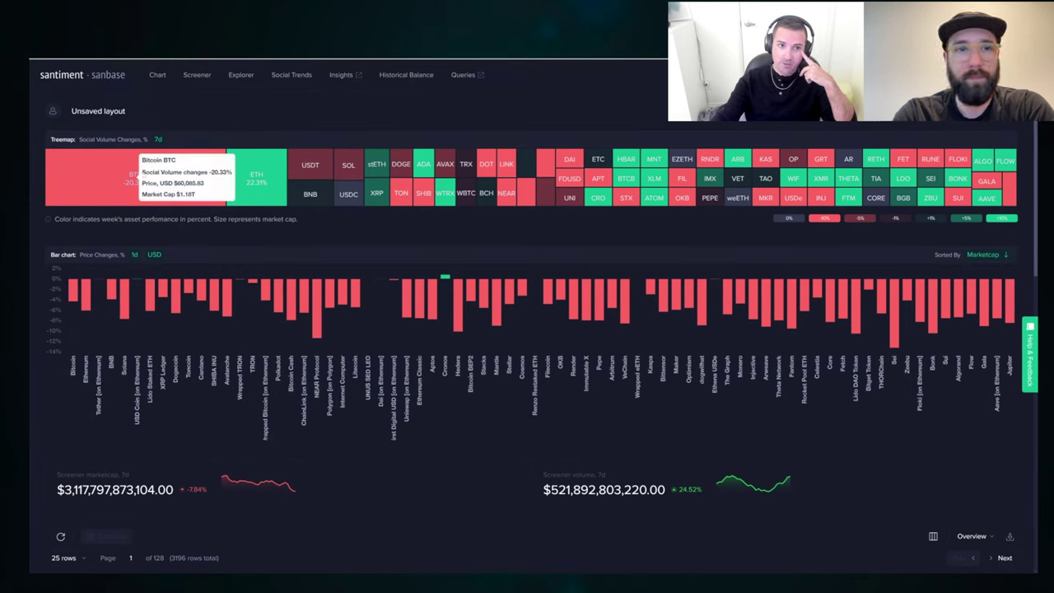
click(157, 139)
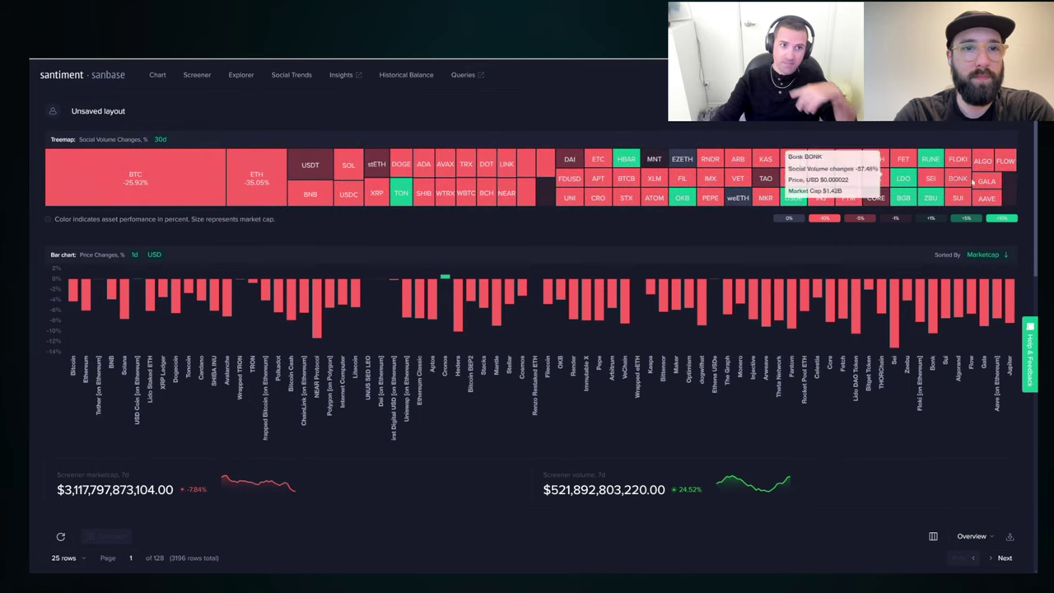
mouse_move(159, 195)
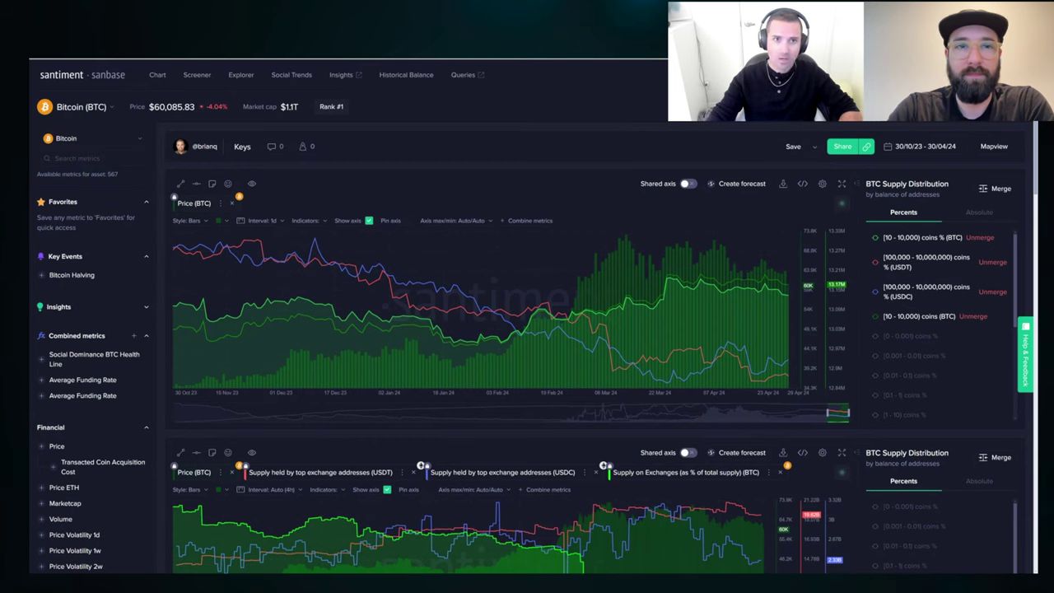
Step: Reload the chart page and load the Keys chart layout
key(F5)
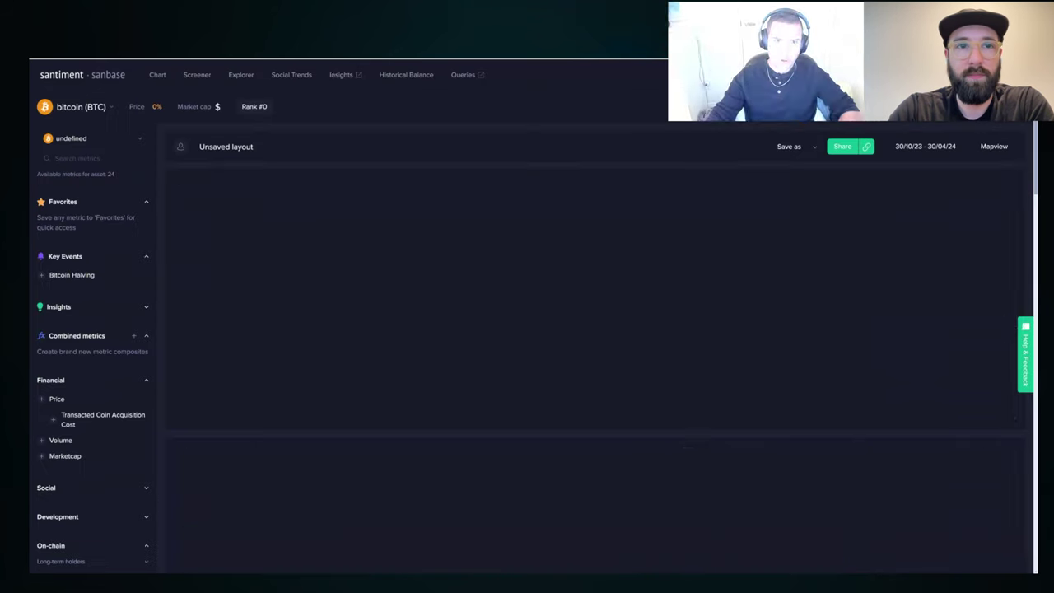
click(814, 146)
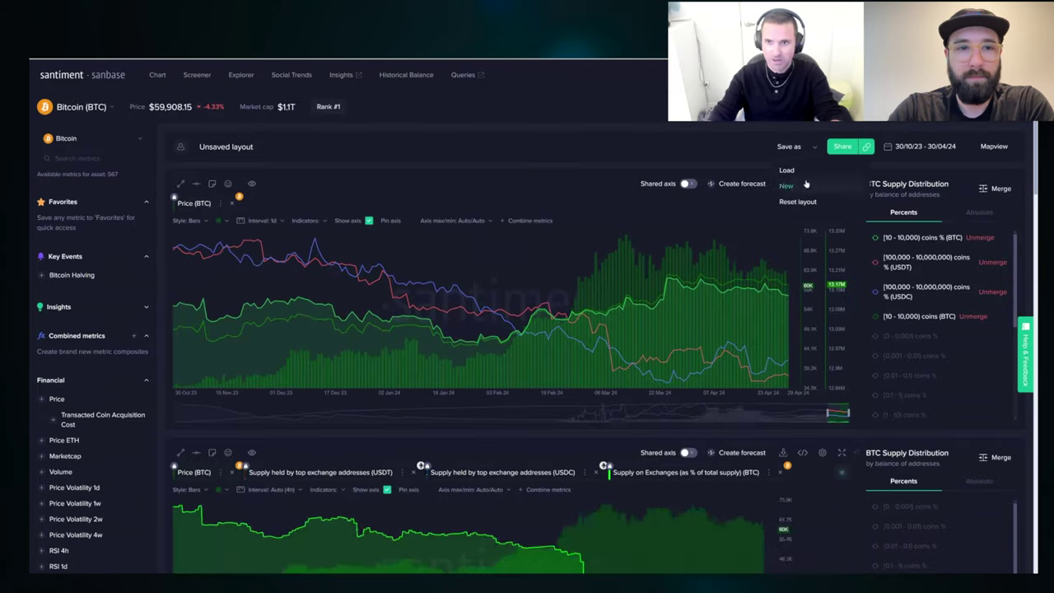
click(809, 172)
text(b)
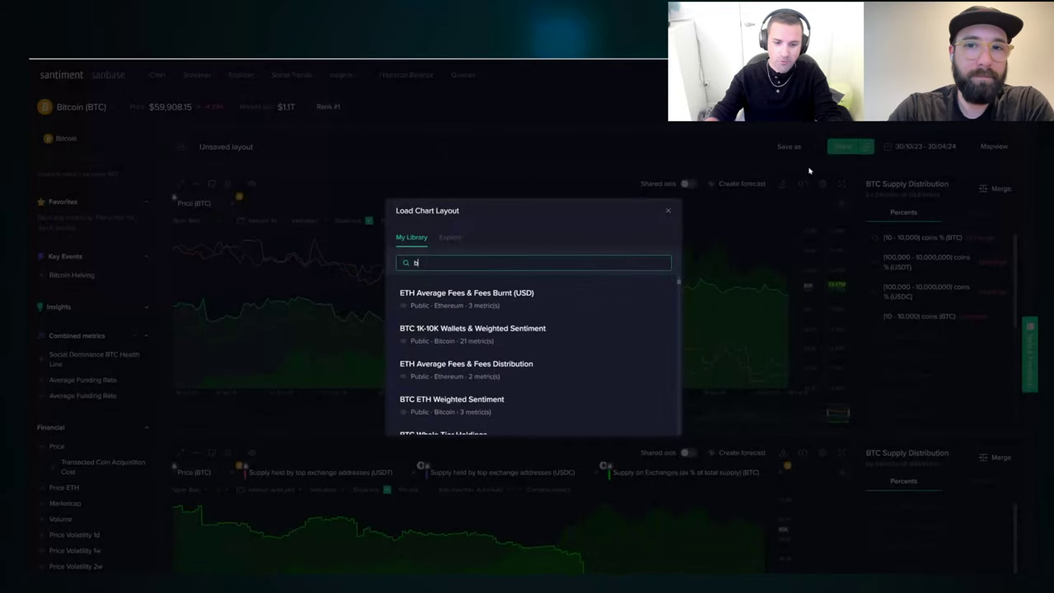
key(BackSpace)
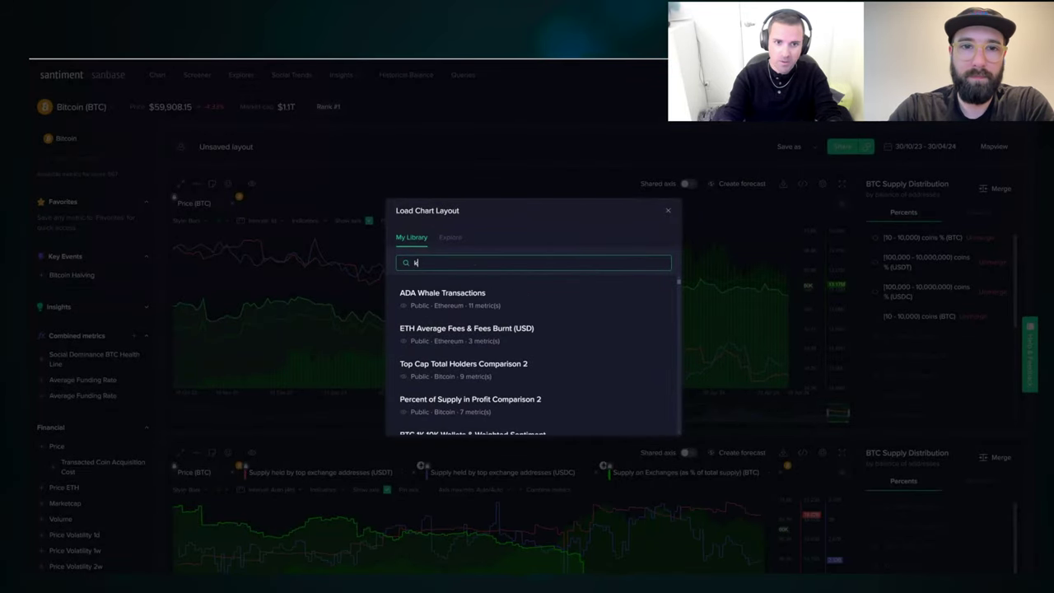
text(key)
click(489, 301)
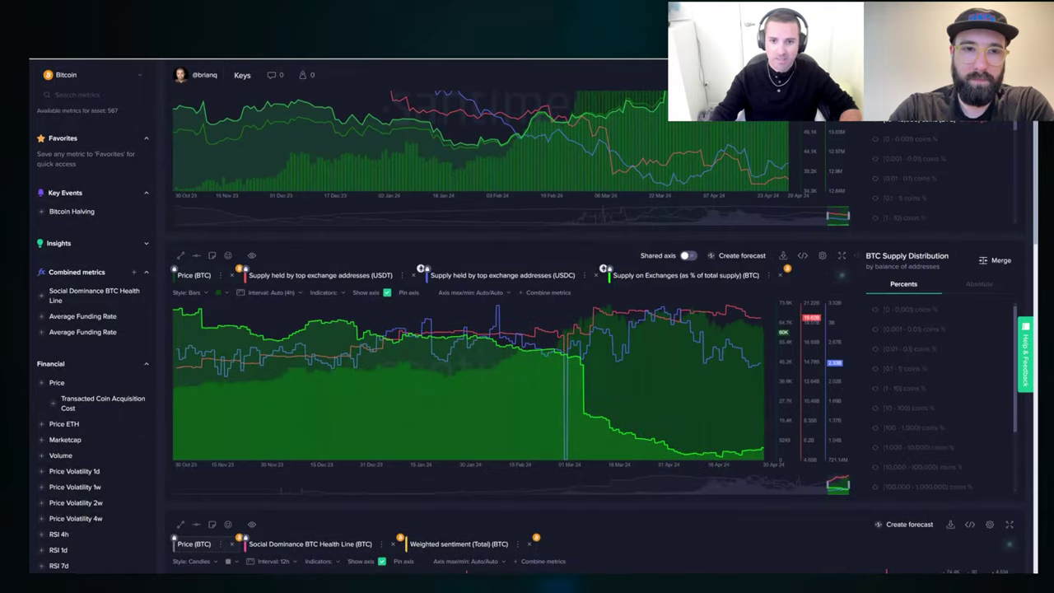
Step: Load the Main chart layout by searching 'main'
click(802, 82)
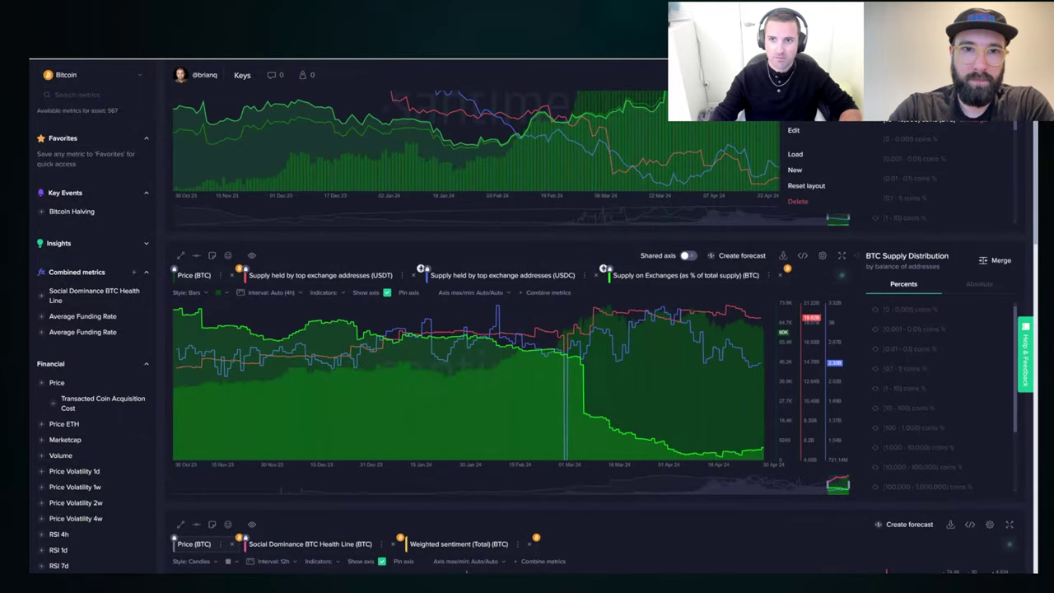
click(795, 154)
text(main)
click(525, 296)
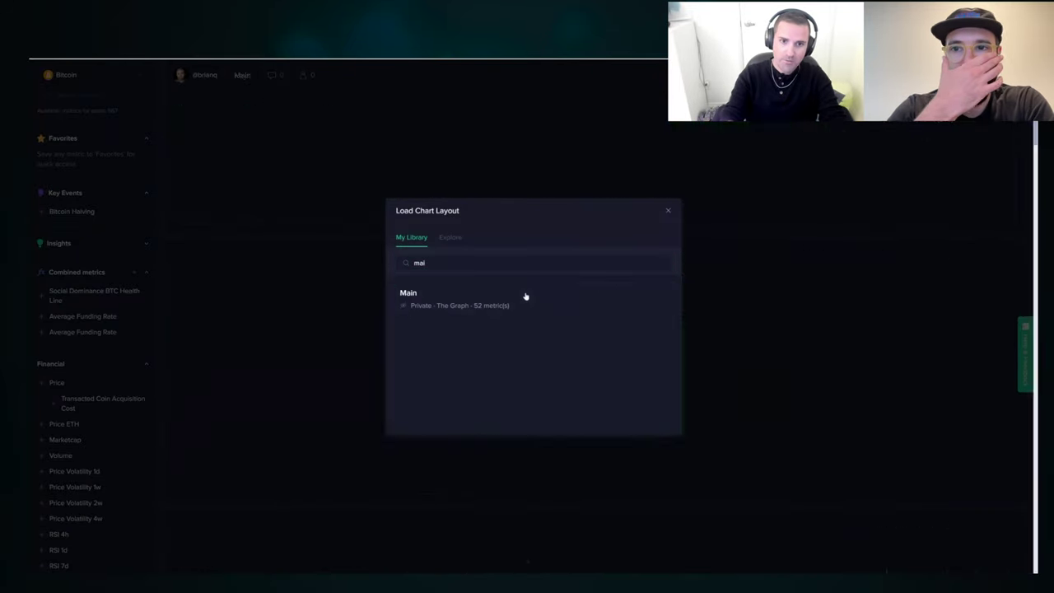
Step: Expand the Price, Social Volume and Social Dominance chart to full view
scroll(559, 206, down, 10)
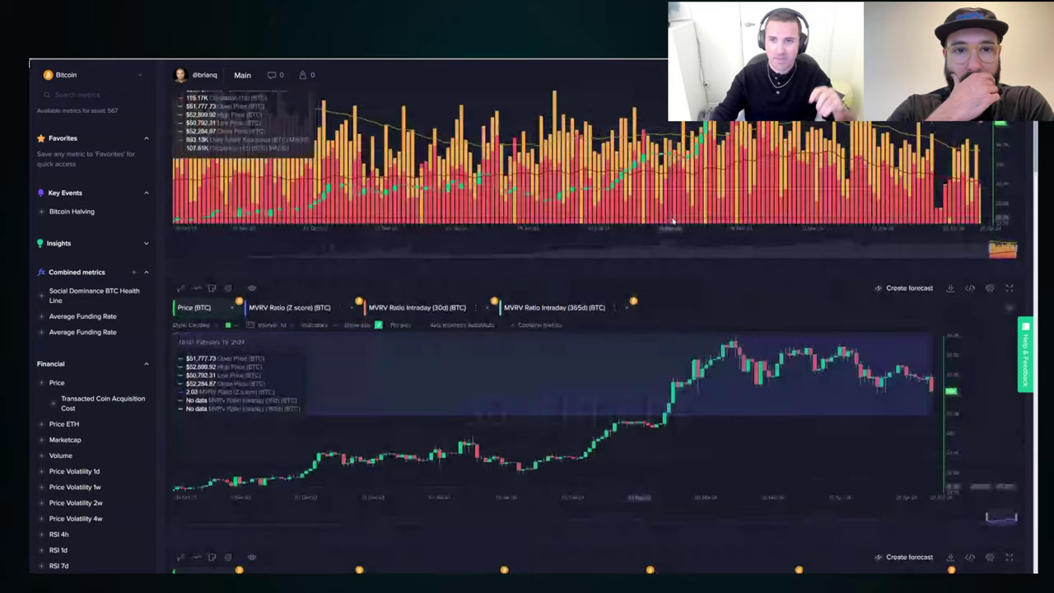
scroll(675, 235, down, 8)
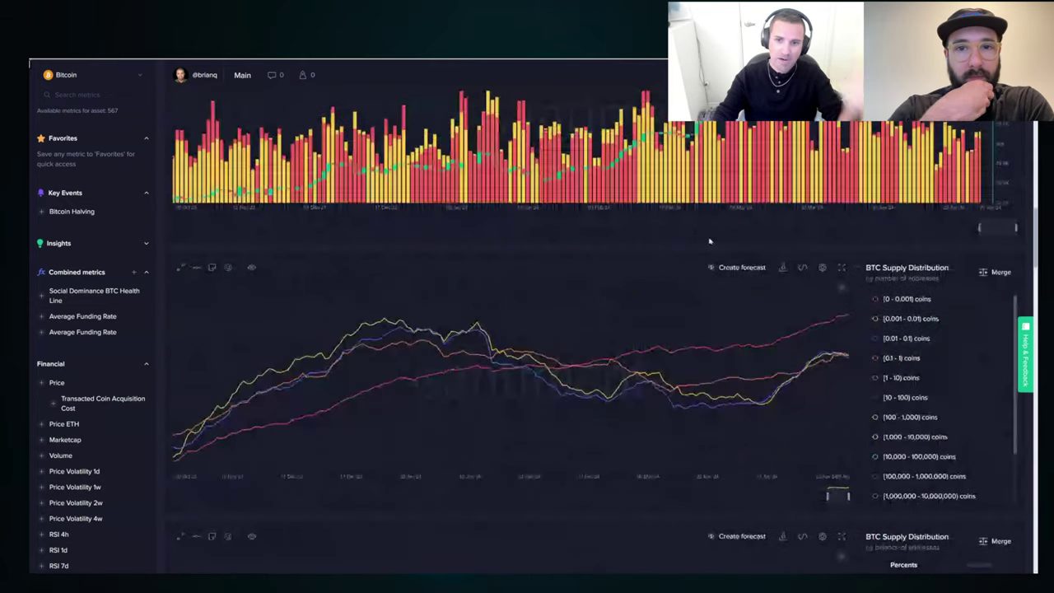
scroll(618, 272, down, 5)
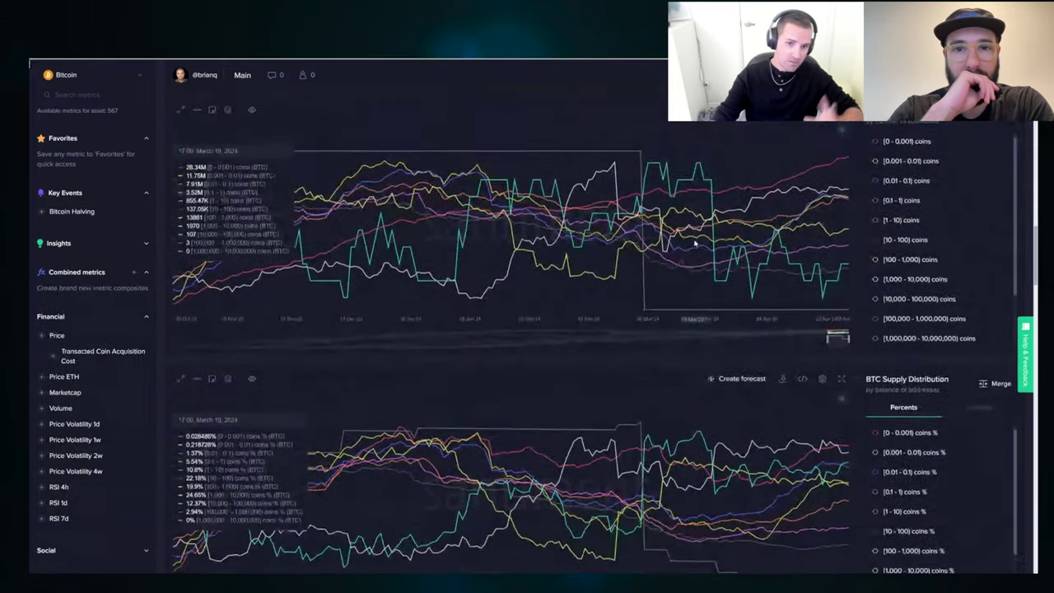
scroll(524, 292, down, 12)
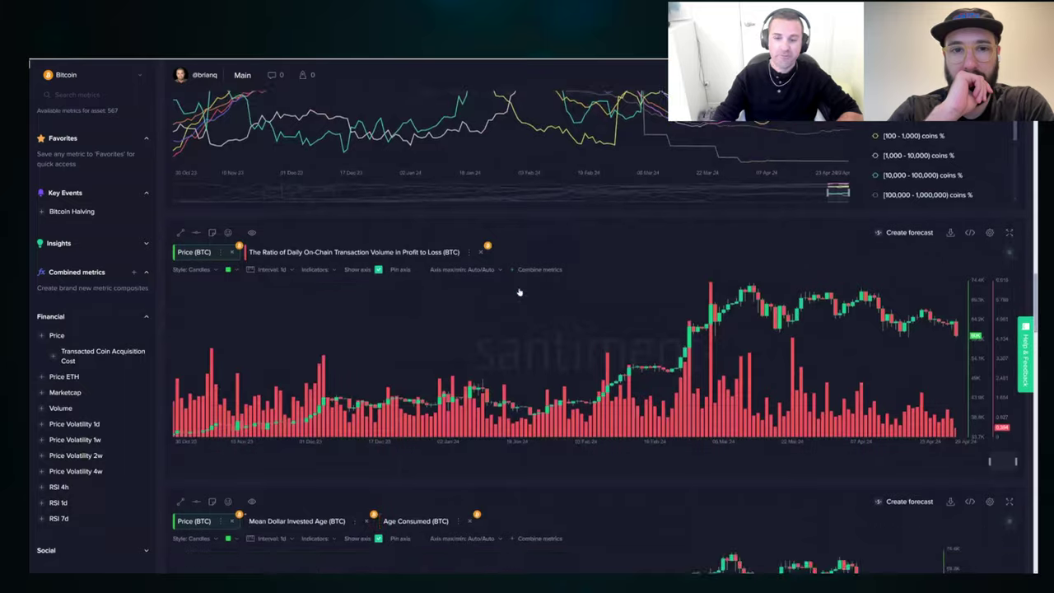
scroll(521, 280, down, 10)
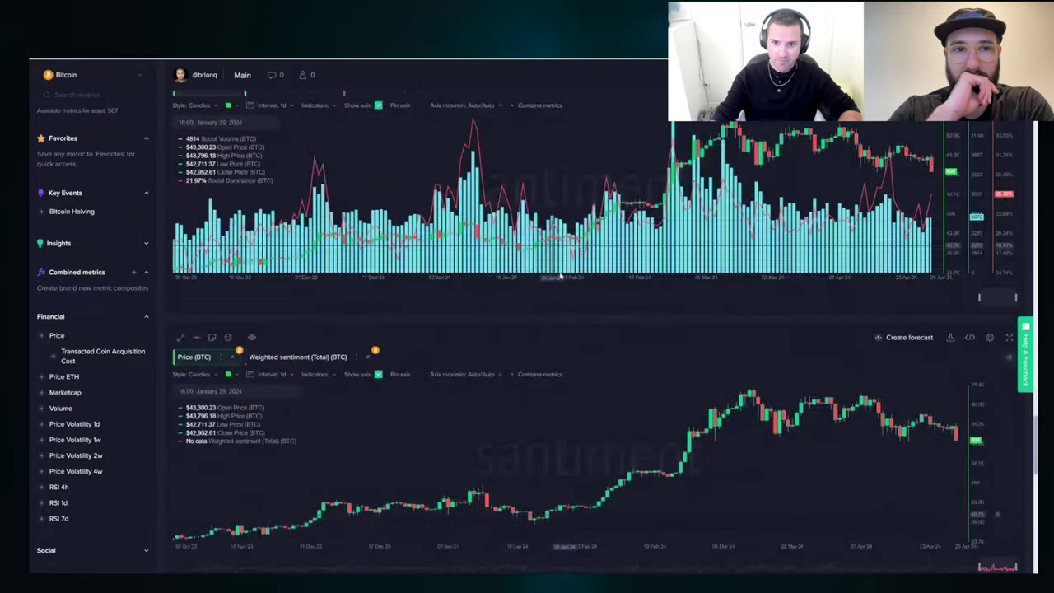
click(1007, 147)
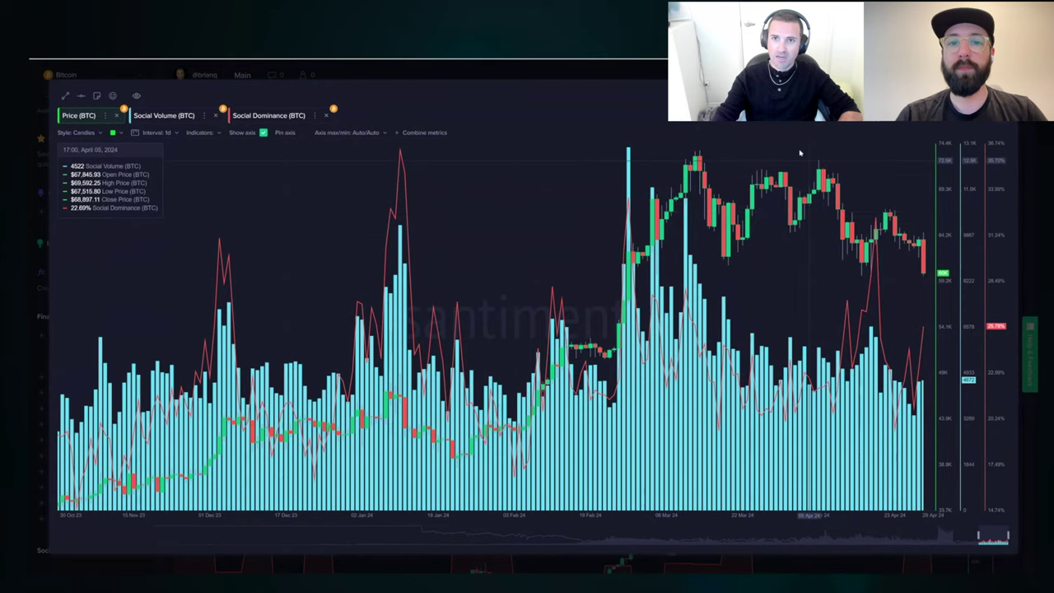
key(Escape)
Step: Expand the sentiment chart to full view
scroll(891, 227, down, 2)
click(1009, 257)
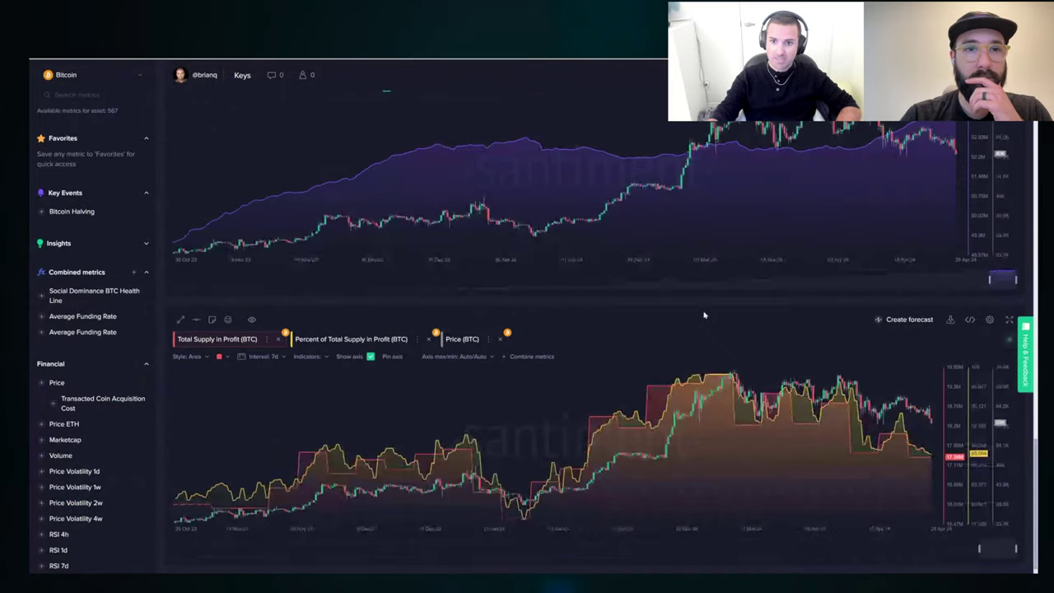
Step: Expand the Total Amount Of Holders chart to full view
scroll(993, 197, up, 3)
click(1010, 168)
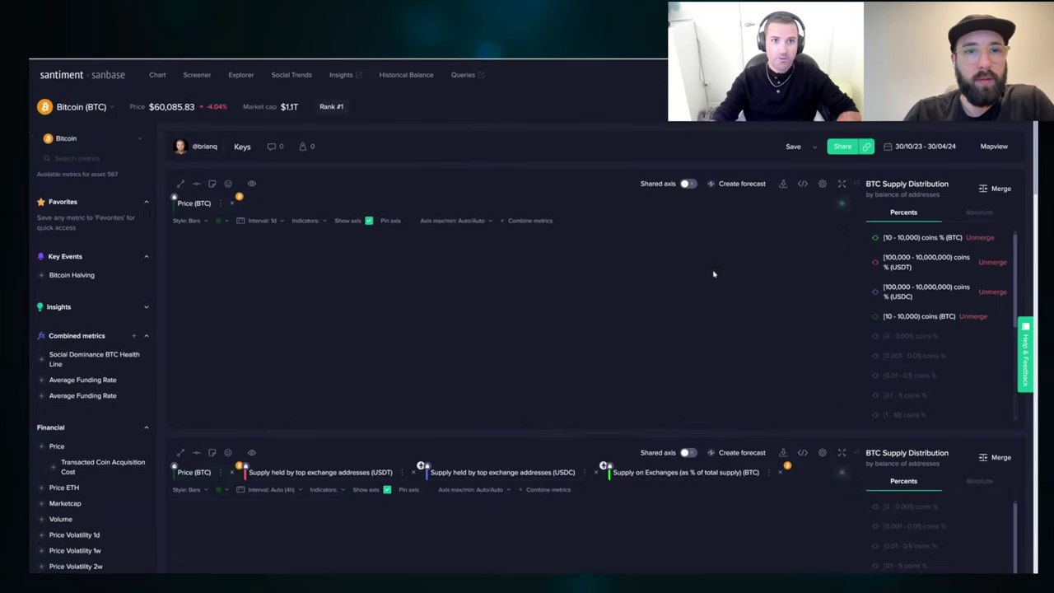
click(842, 183)
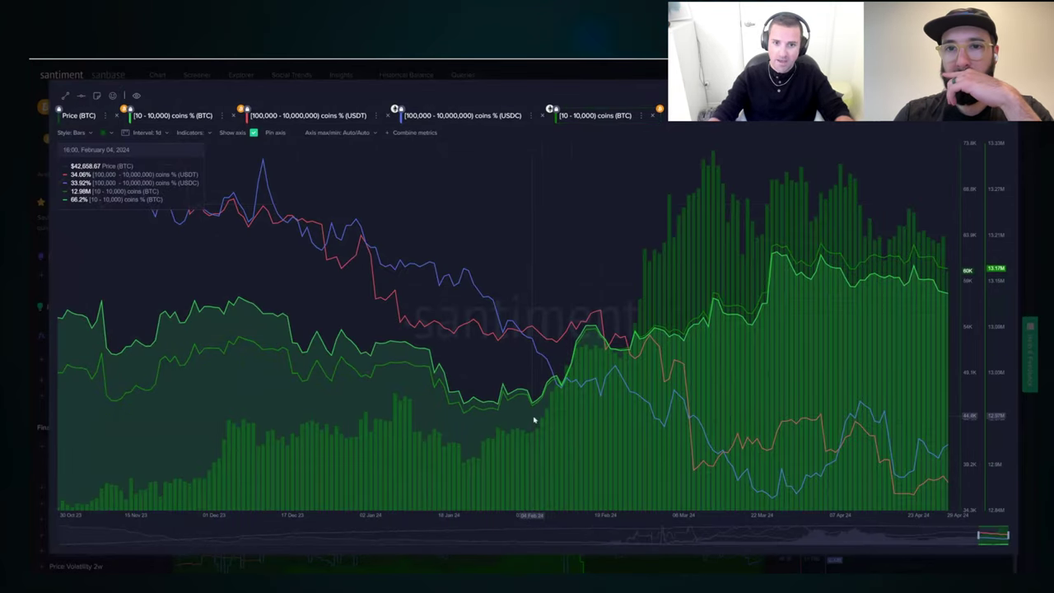
mouse_move(534, 420)
mouse_down()
mouse_move(699, 369)
mouse_move(820, 312)
mouse_up()
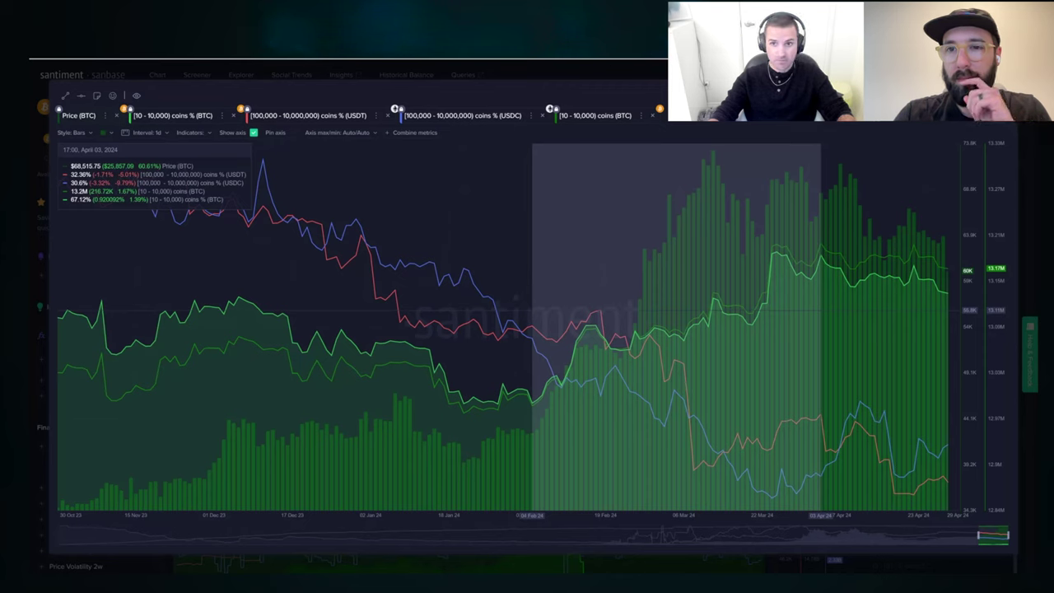
Step: Select the 03 Apr–29 Apr span to read Bitcoin's 12.3% price drop and holder-cohort changes
drag(820, 313, 954, 304)
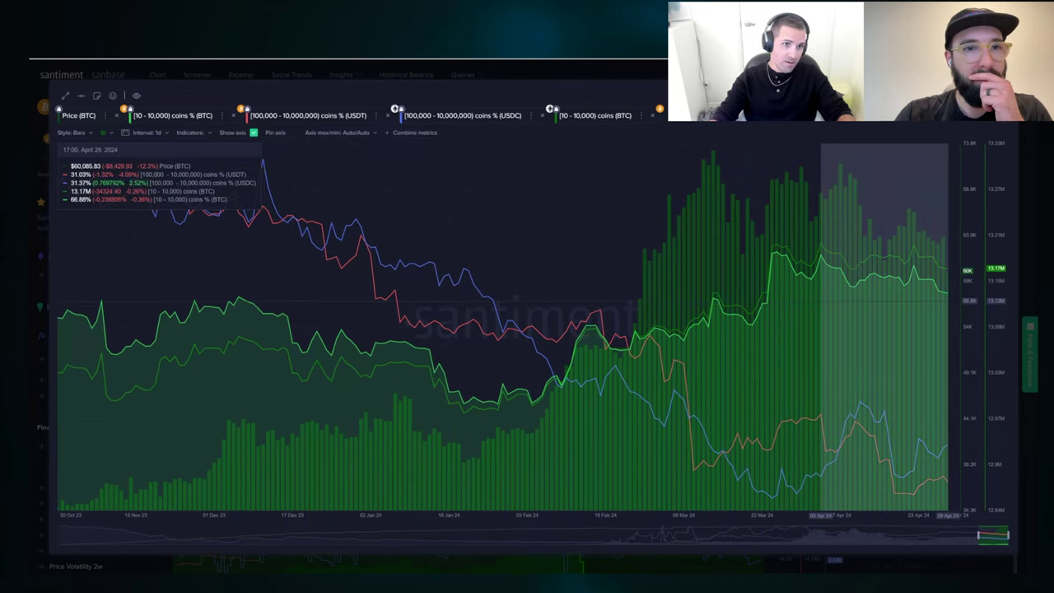
drag(954, 305, 950, 301)
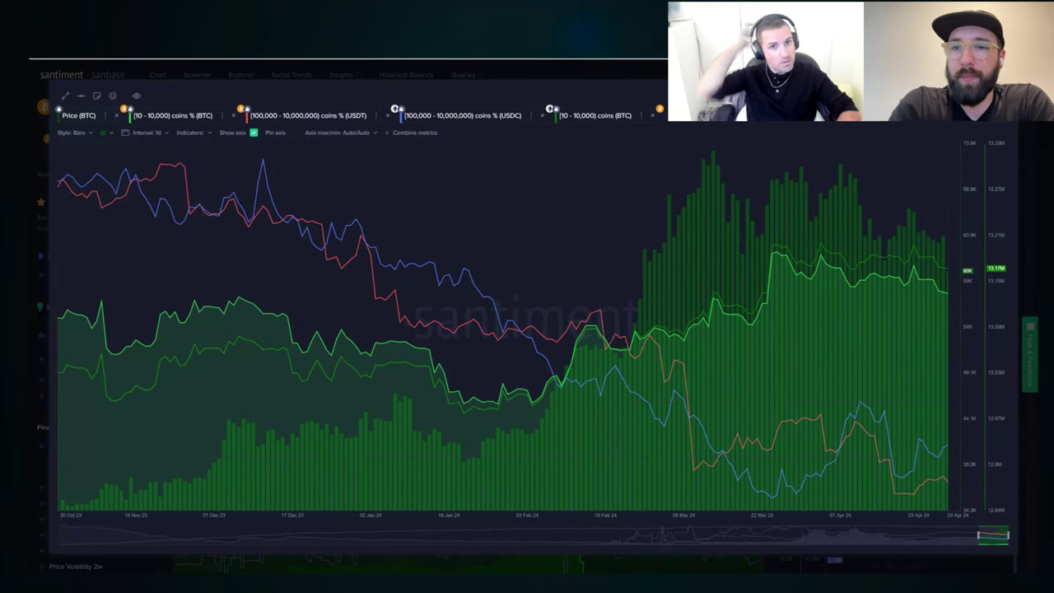
Step: Exit the full-screen chart and show the Crypto Narratives section of Social Trends
key(Escape)
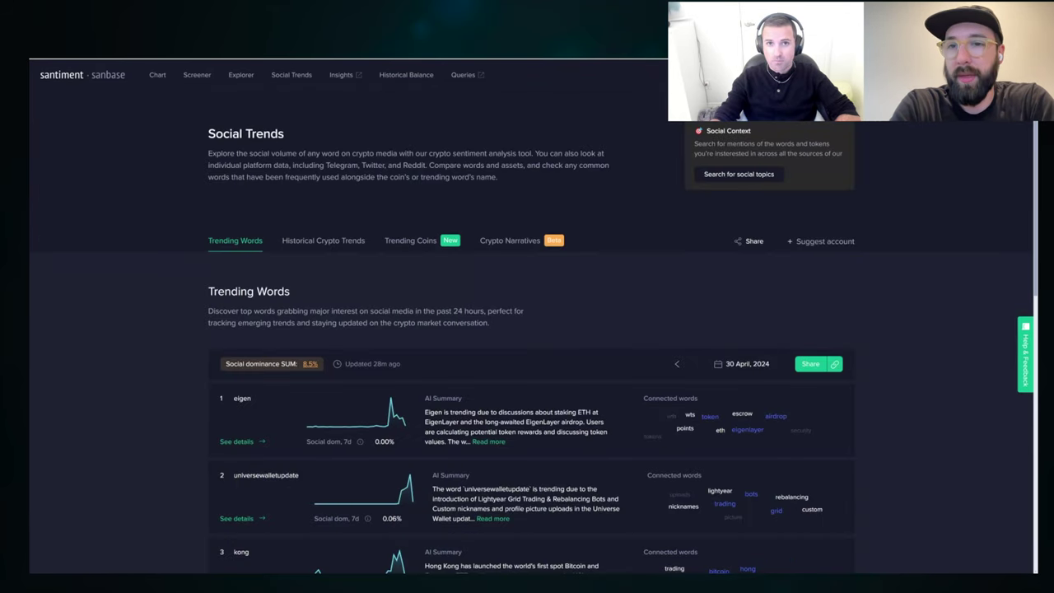
click(498, 242)
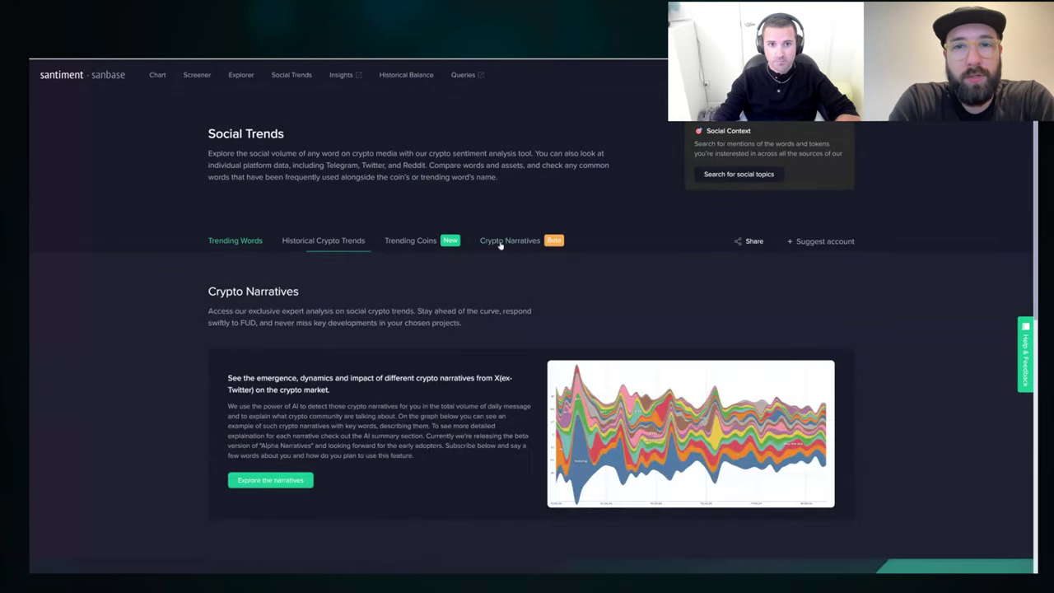
Step: Open the Alpha Narratives streamgraph for 18.04.24–25.04.24 with GameFi, Tesla and Art summaries
click(271, 481)
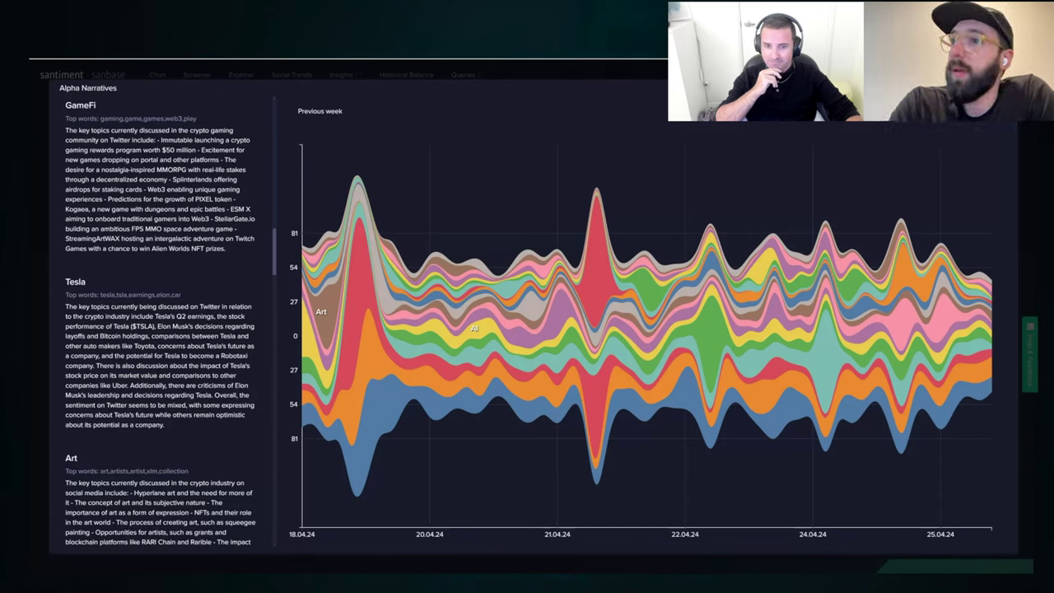
Step: Highlight the BTC price and BTC & fiat bands, then isolate Memecoins (11 on 25.04.24) with its summary
click(872, 387)
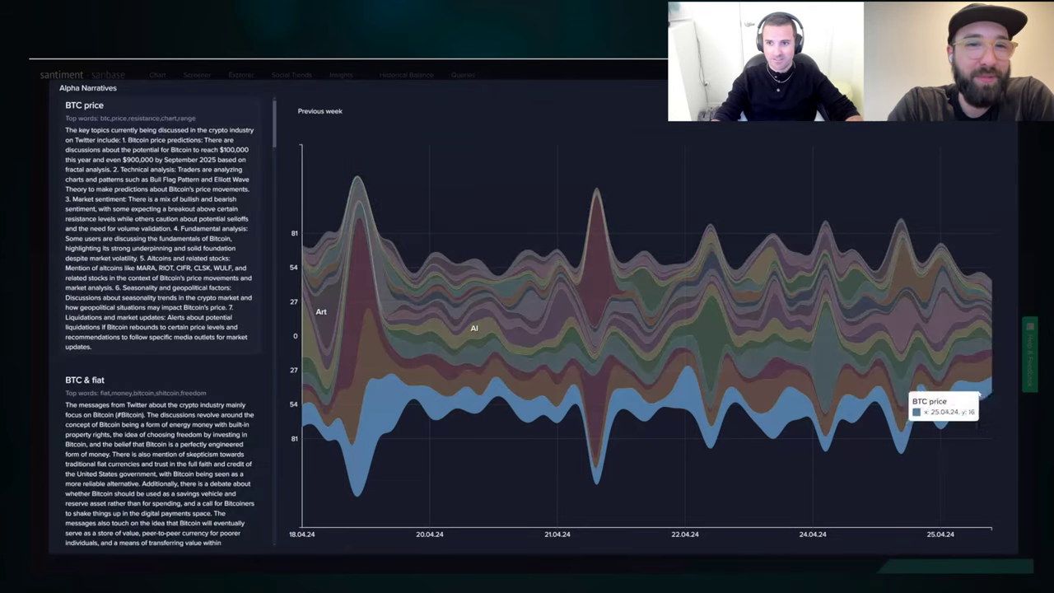
click(971, 380)
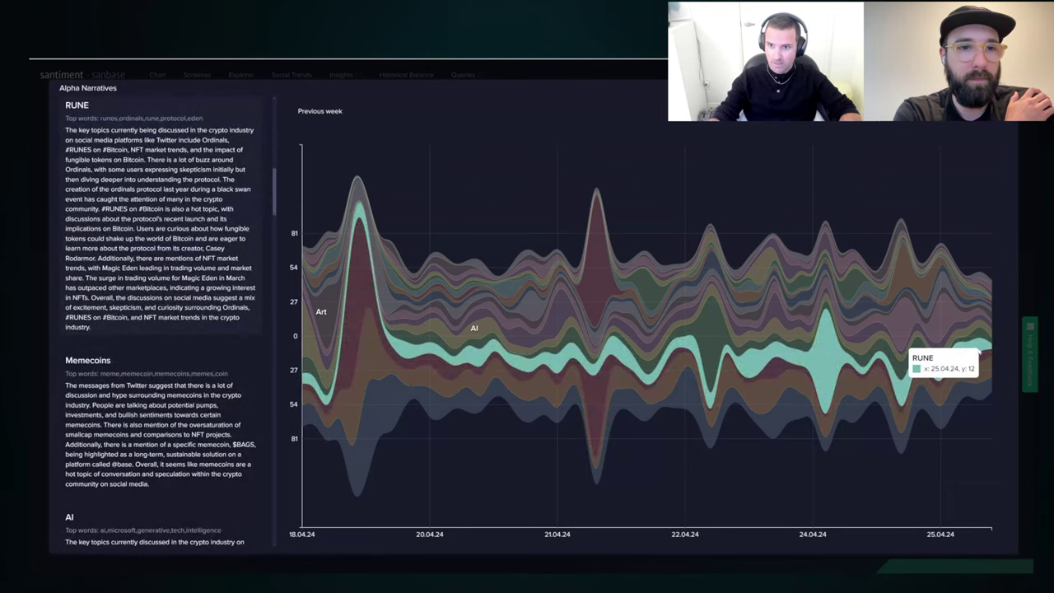
click(985, 336)
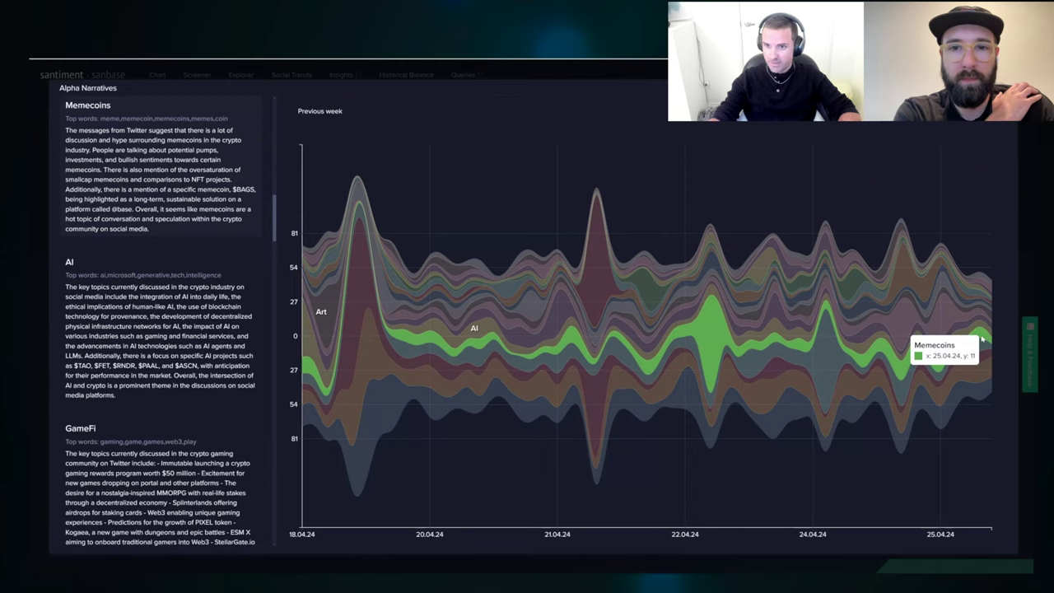